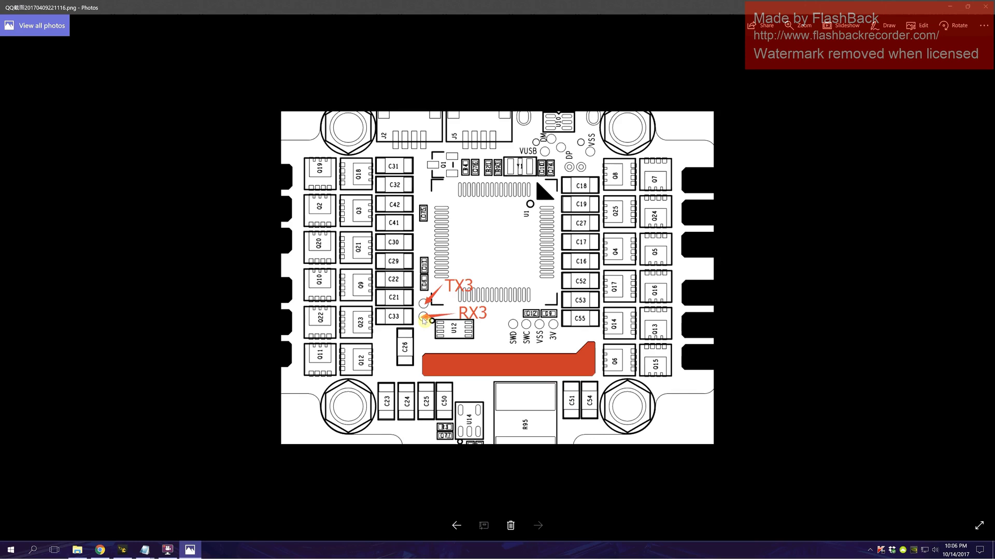
# - Close the TX3/RX3 board diagram in Photos
pyautogui.click(984, 7)
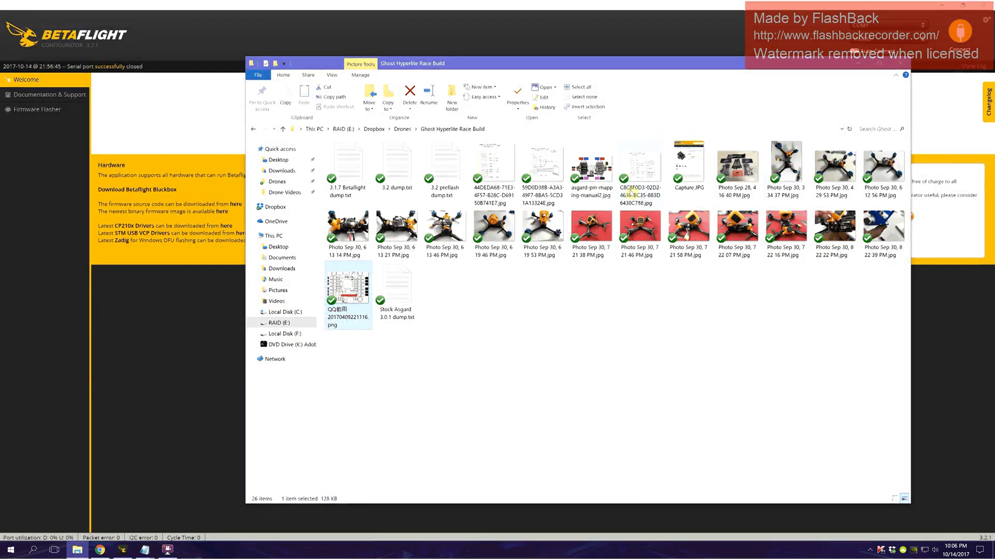
# - Review the asgard-pin-mapping-manual2.jpg pin map, then return to Betaflight Configurator
pyautogui.doubleClick(590, 184)
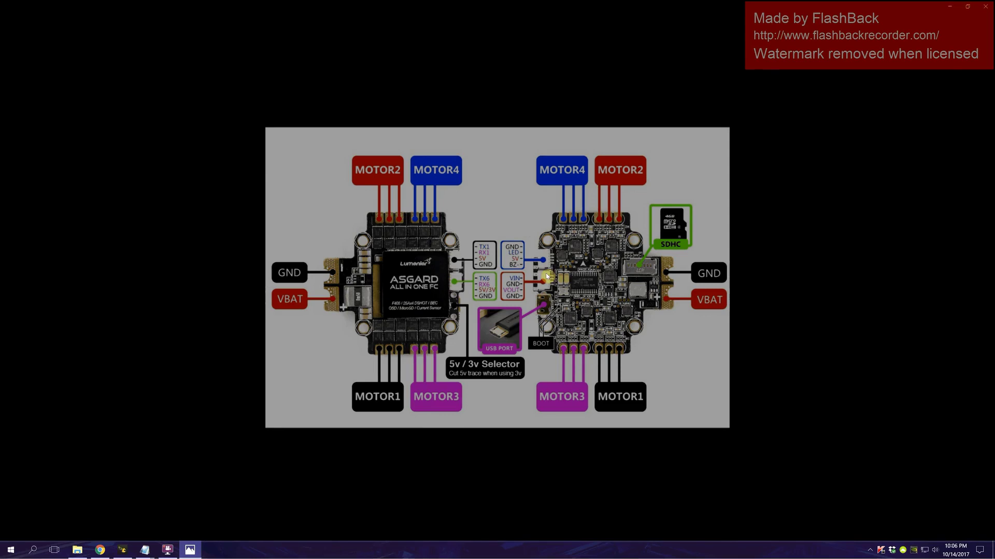
pyautogui.scroll(-1, 545, 272)
pyautogui.scroll(1, 543, 267)
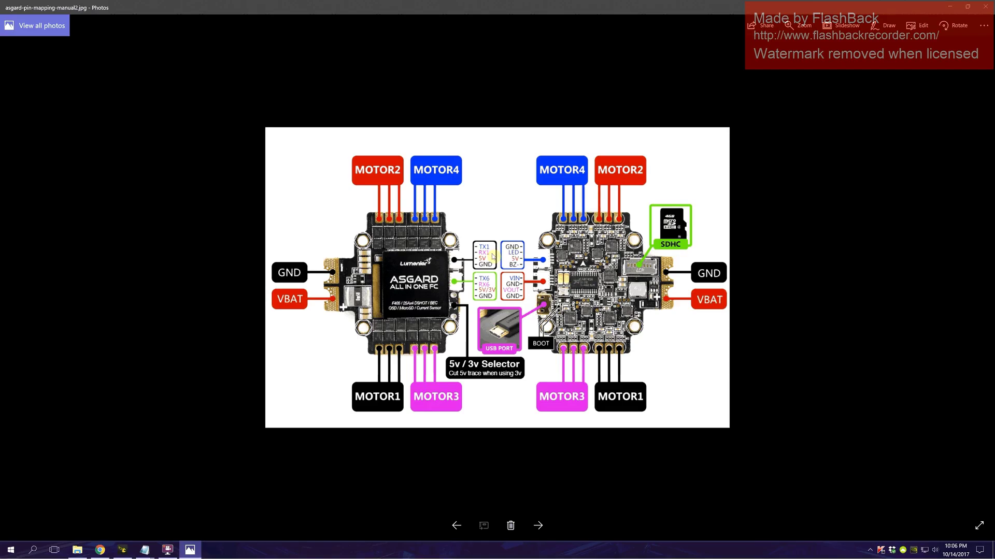
pyautogui.click(124, 549)
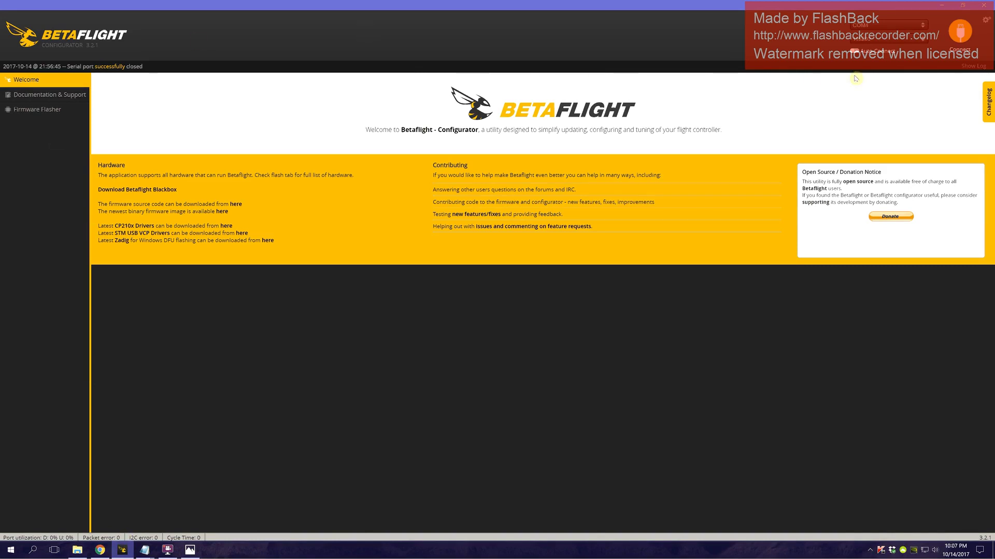
# - Connect to the flight controller and enable SOFTSERIAL under Other Features in Configuration
pyautogui.click(956, 45)
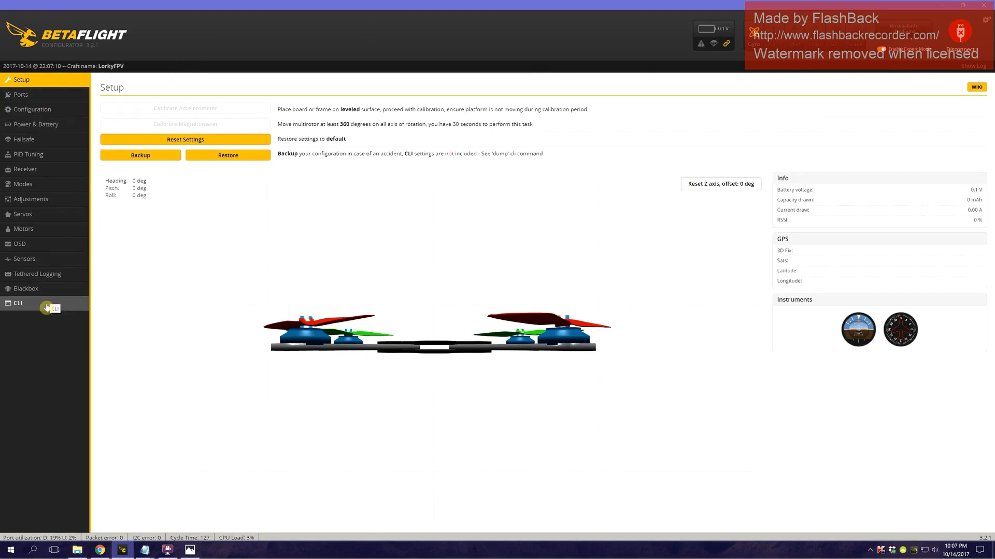
pyautogui.click(46, 95)
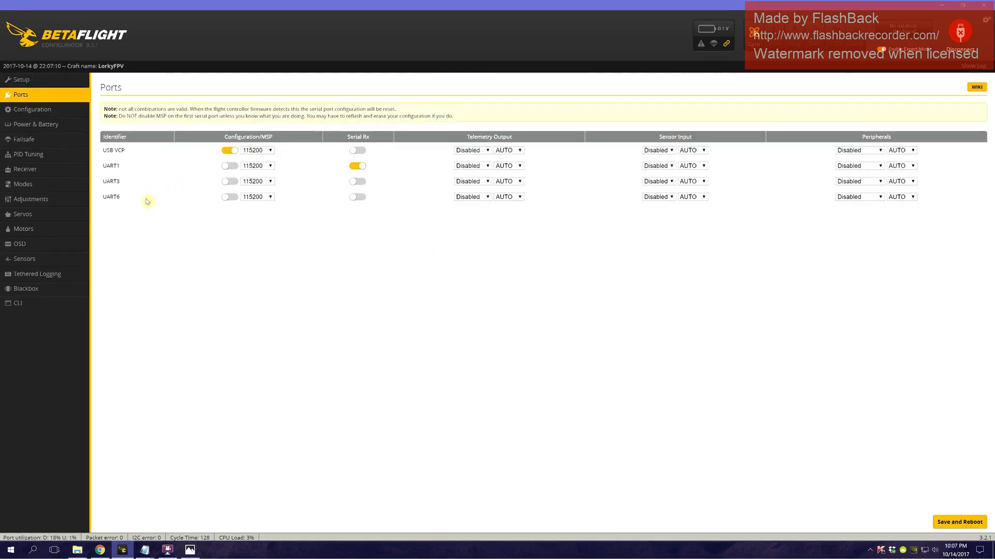
pyautogui.click(42, 111)
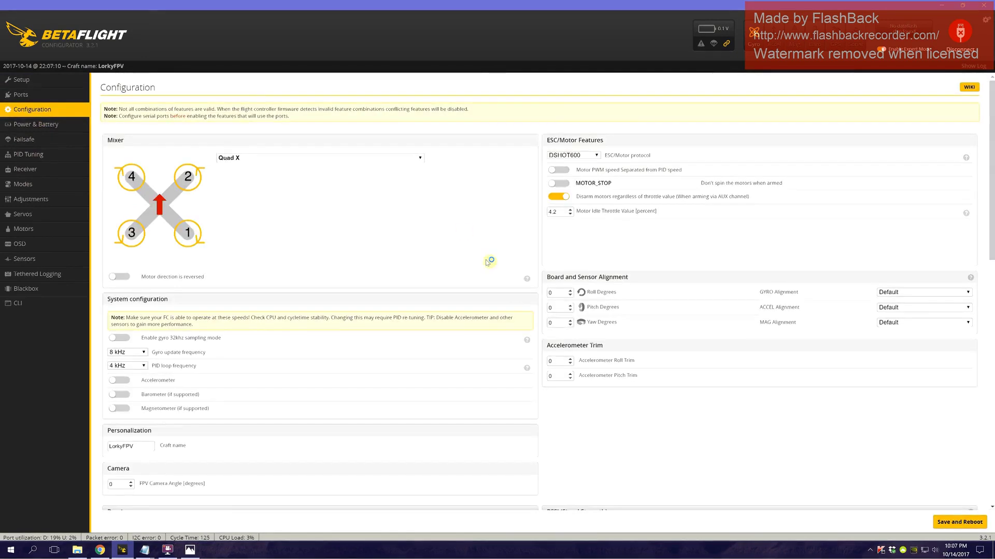
pyautogui.scroll(-6, 555, 294)
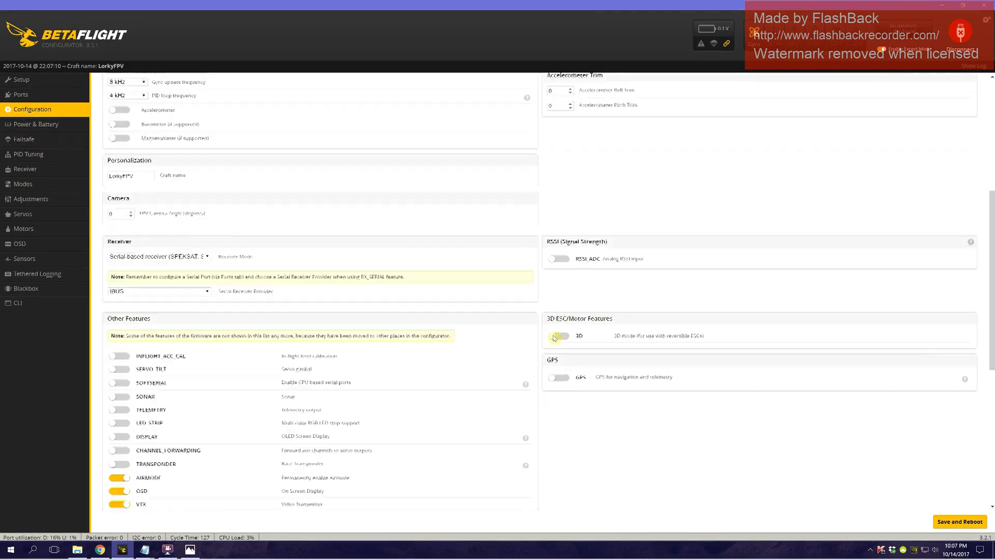
pyautogui.click(120, 337)
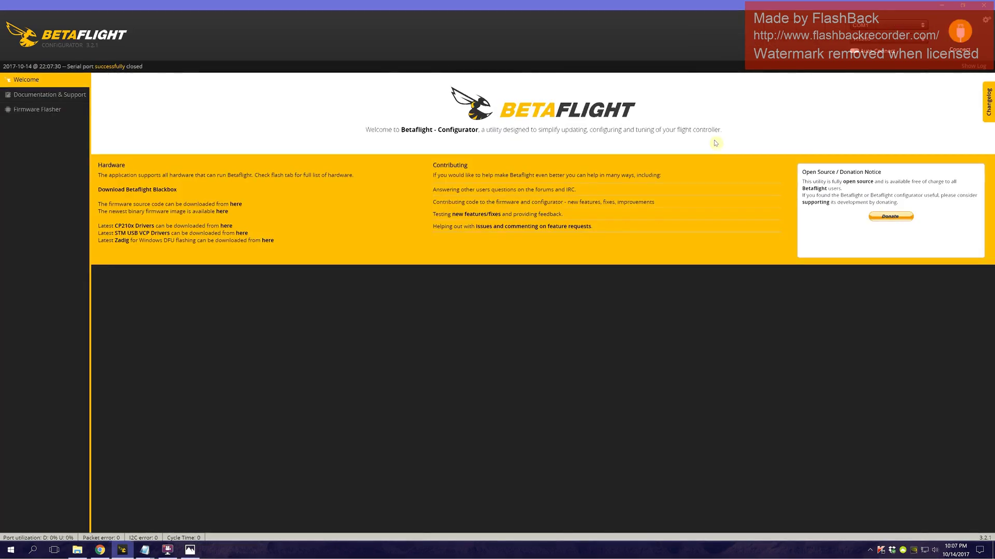
# - Reconnect, recheck the Configuration tab, and go back to the Ports list
pyautogui.click(961, 32)
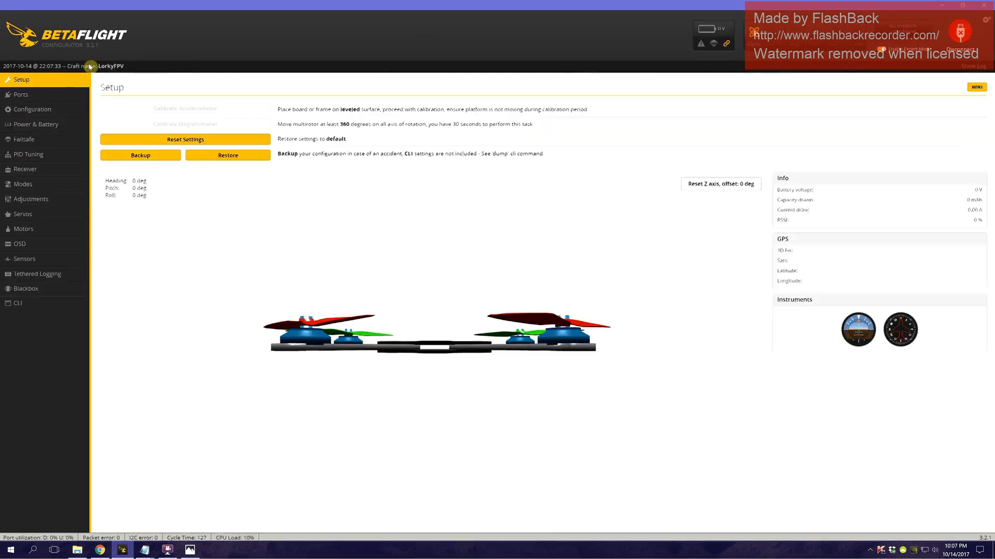
pyautogui.click(47, 109)
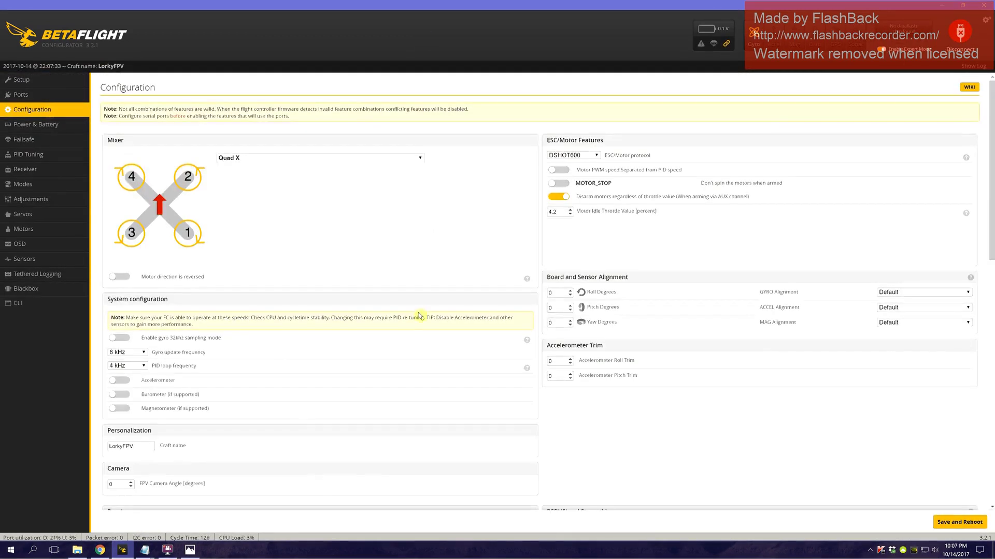
pyautogui.scroll(-6, 421, 310)
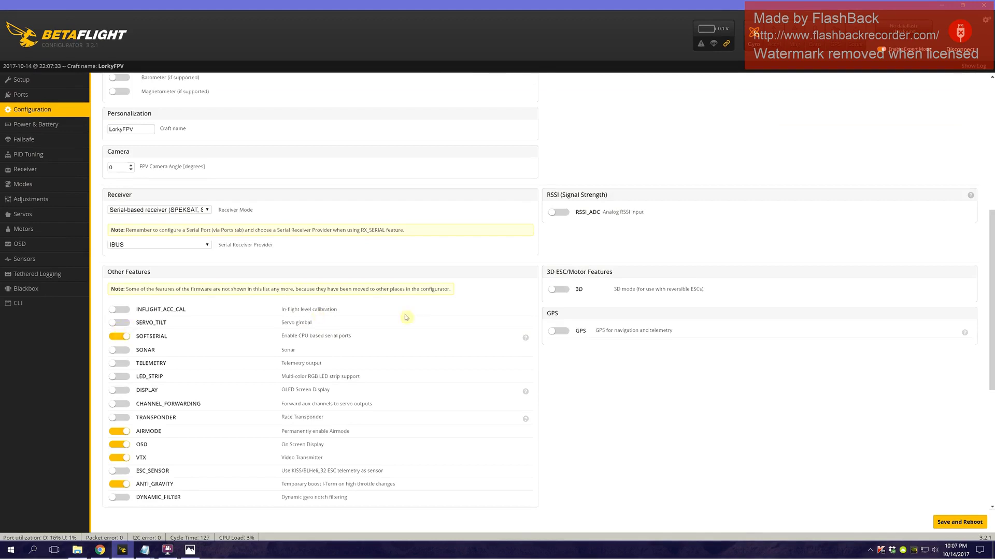
pyautogui.scroll(6, 305, 221)
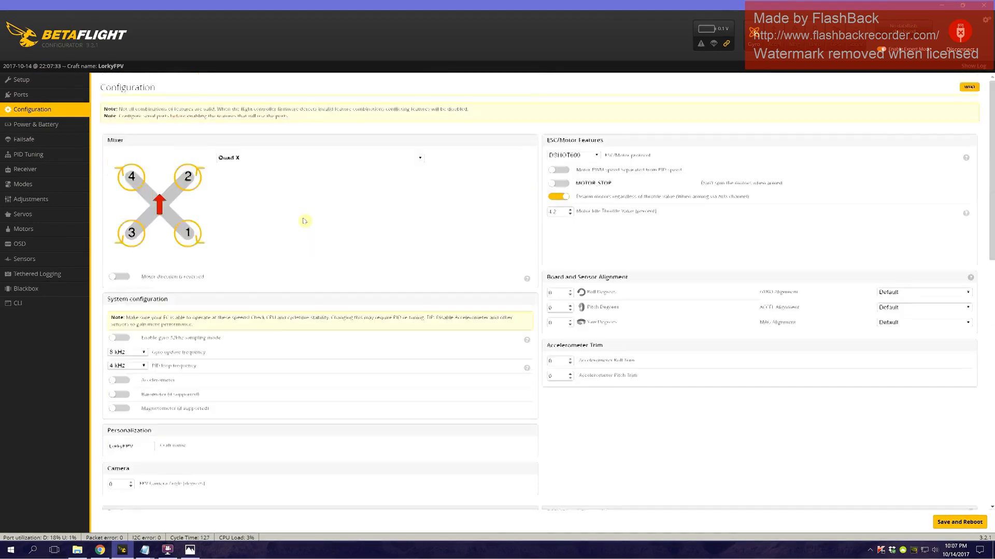
pyautogui.click(22, 94)
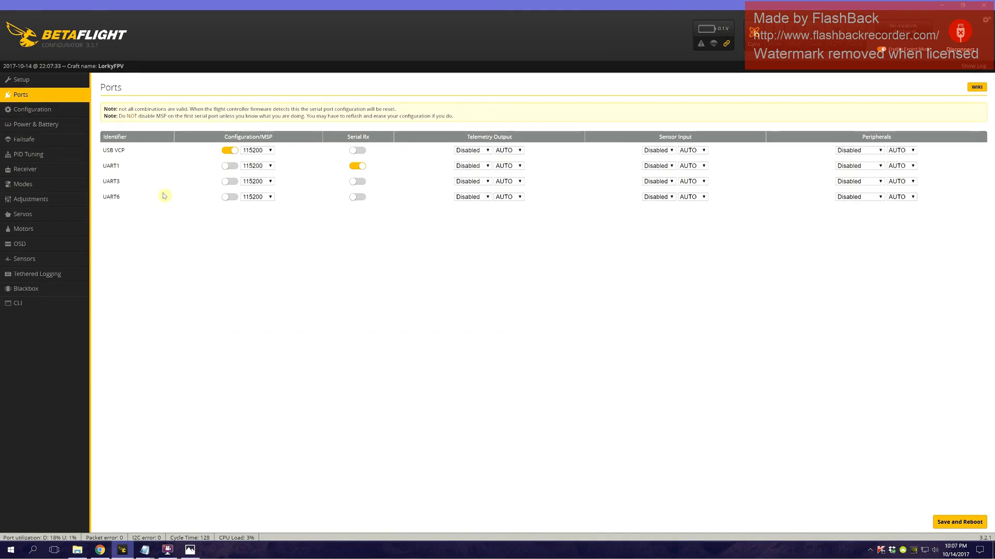
# - Run 'resource' in the CLI to list pins, then enter 'resource led_strip 1 none'
pyautogui.click(48, 303)
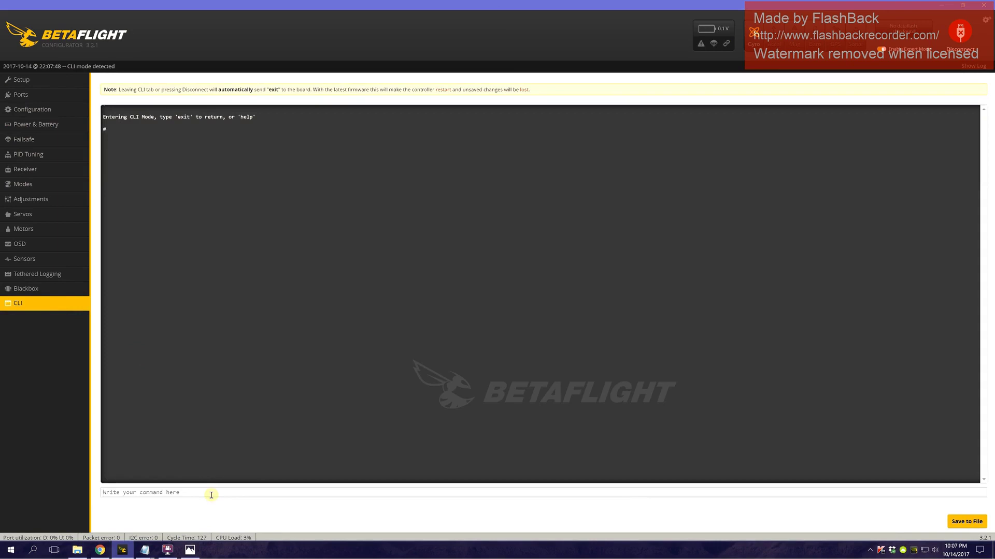
pyautogui.write('resource')
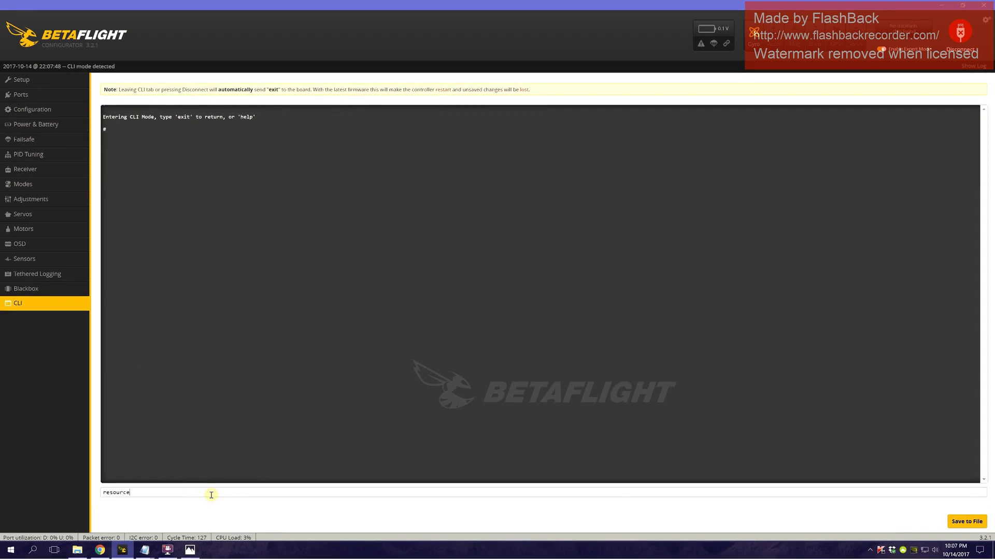
pyautogui.press('Return')
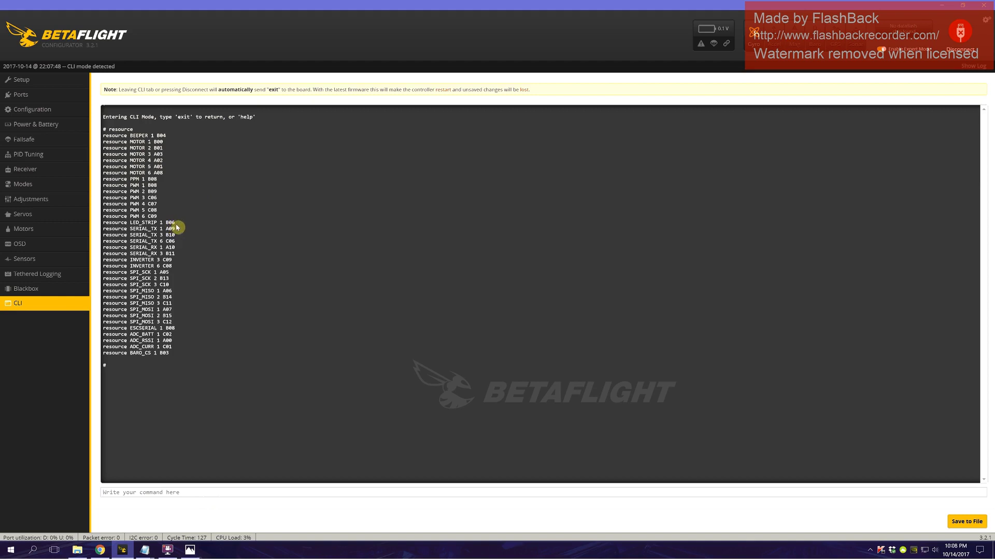
pyautogui.write('res')
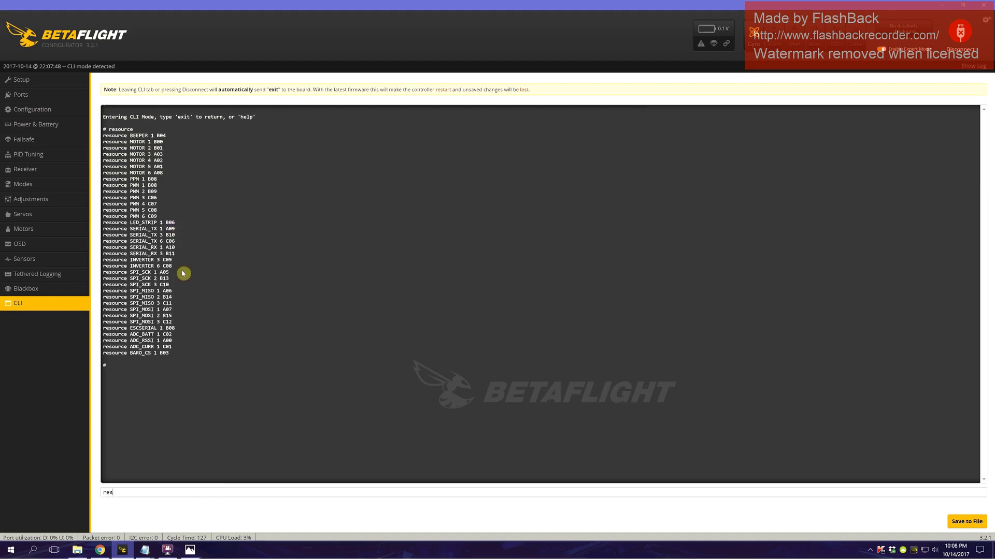
pyautogui.write('ource led_strip 1 none')
# - Free LED_STRIP 1, assign pin B06 as serial_tx 11, and exit the CLI
pyautogui.press('Return')
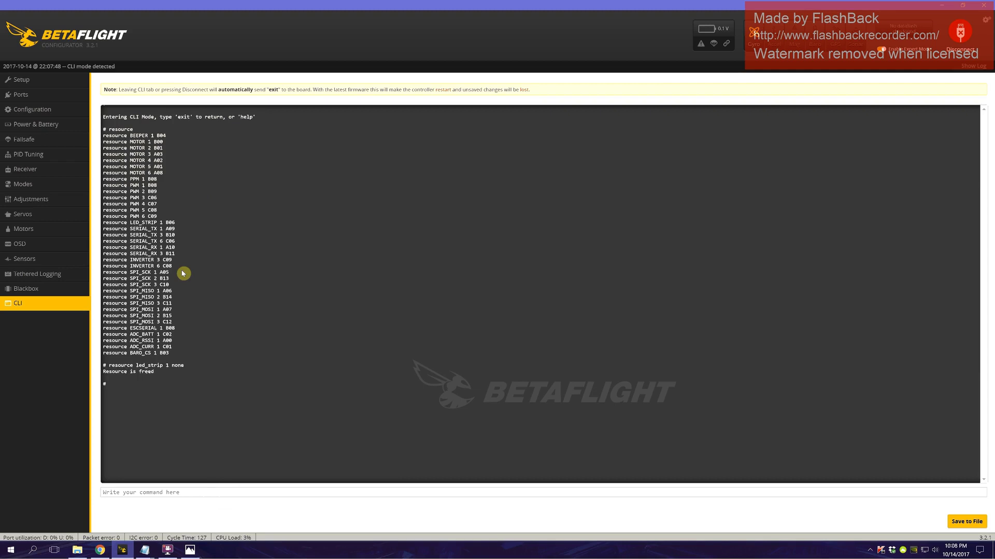
pyautogui.write('resource serial_tx')
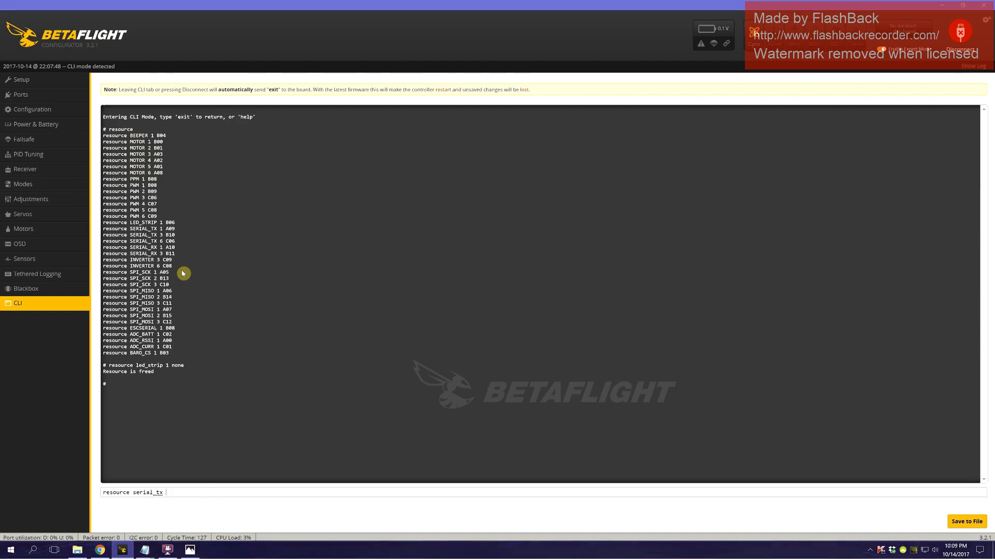
pyautogui.write('11 B06')
pyautogui.press('Return')
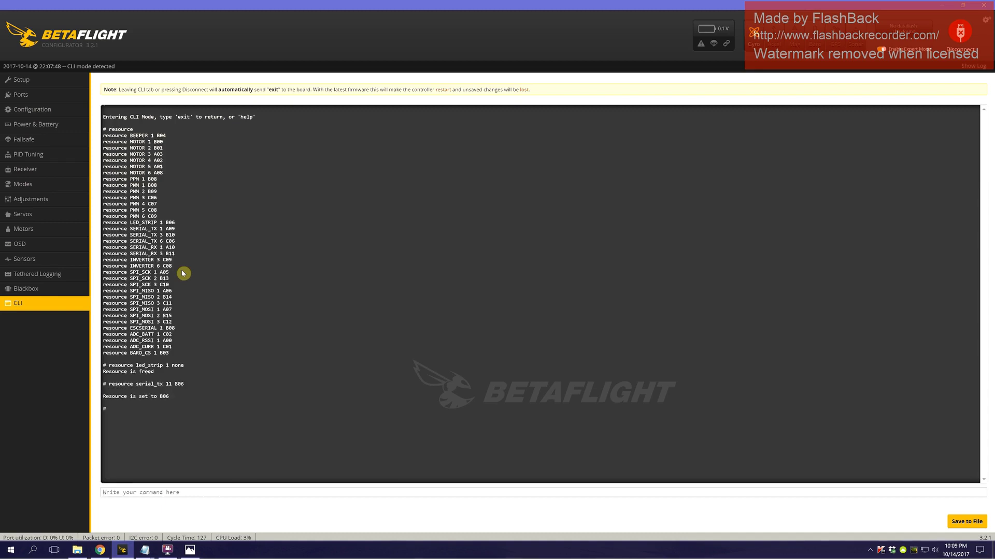
pyautogui.write('exit')
pyautogui.press('Return')
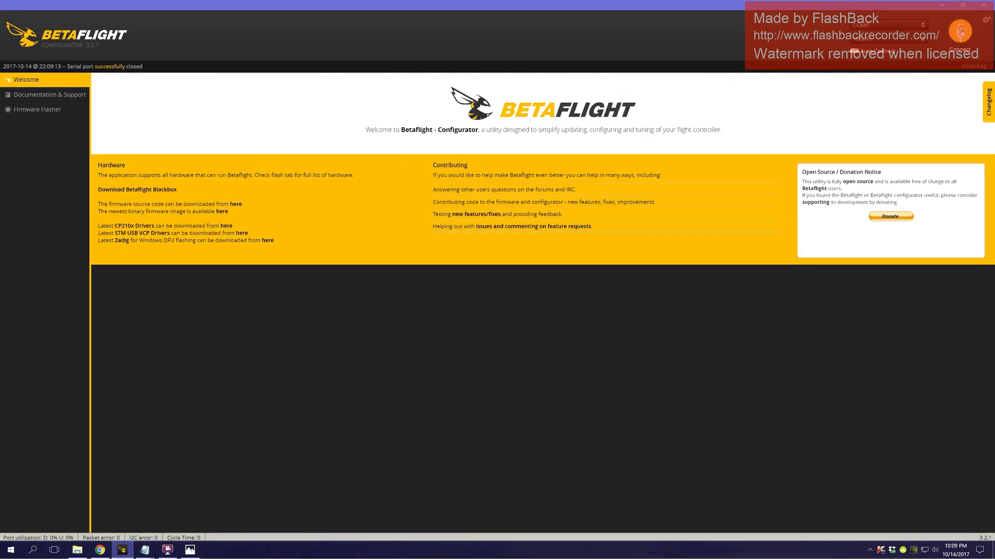
# - Reconnect and choose TBS SmartAudio as SOFTSERIAL1's peripheral in the Ports tab
pyautogui.click(960, 31)
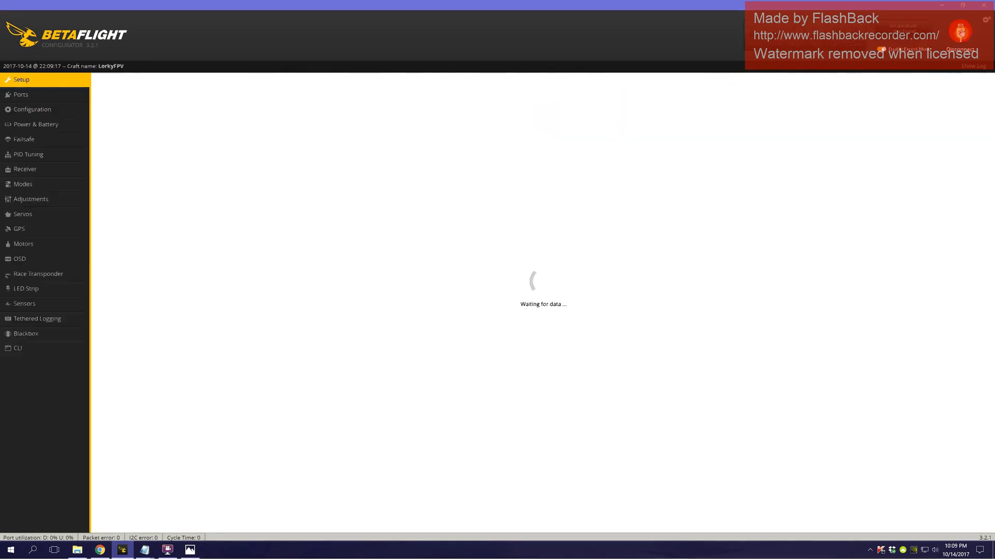
pyautogui.click(37, 114)
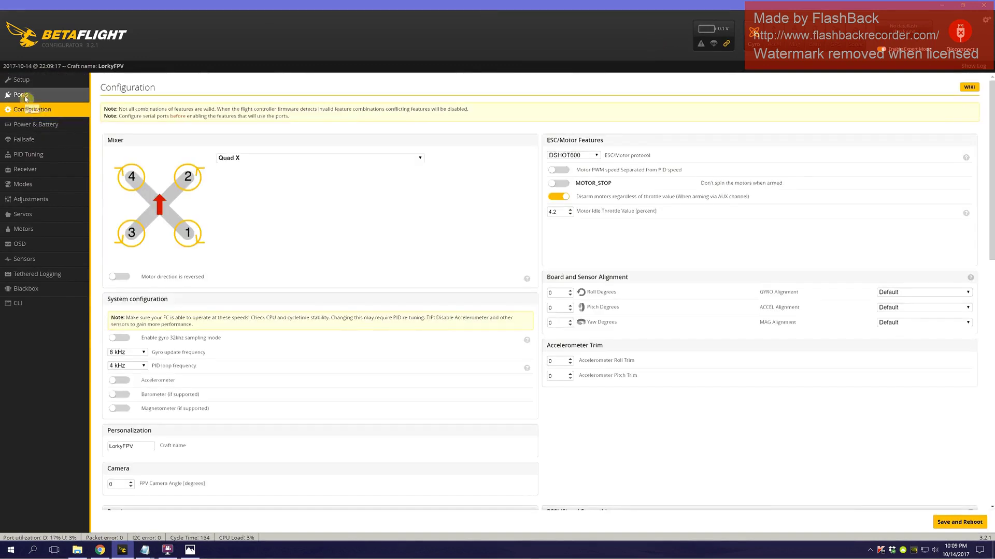
pyautogui.click(24, 96)
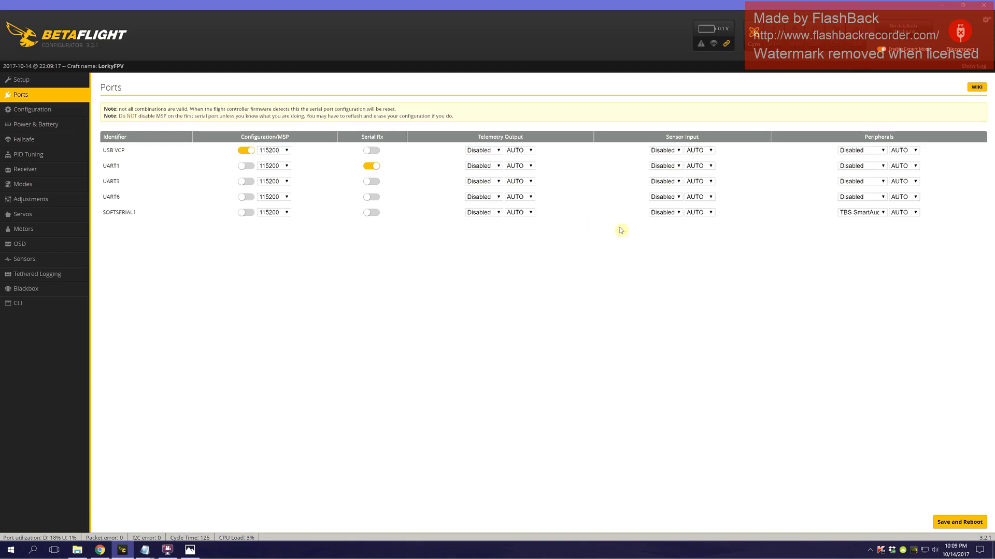
pyautogui.click(876, 213)
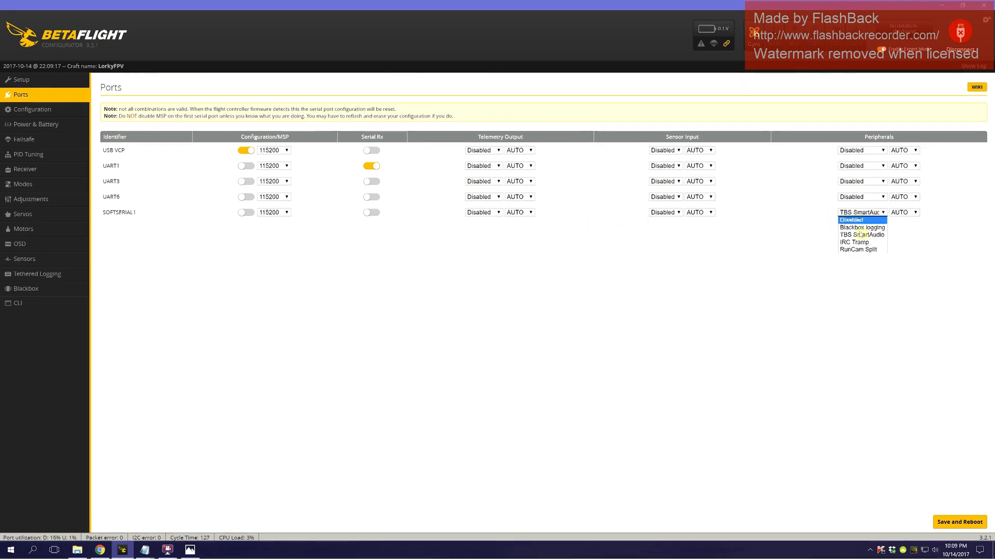
pyautogui.click(856, 221)
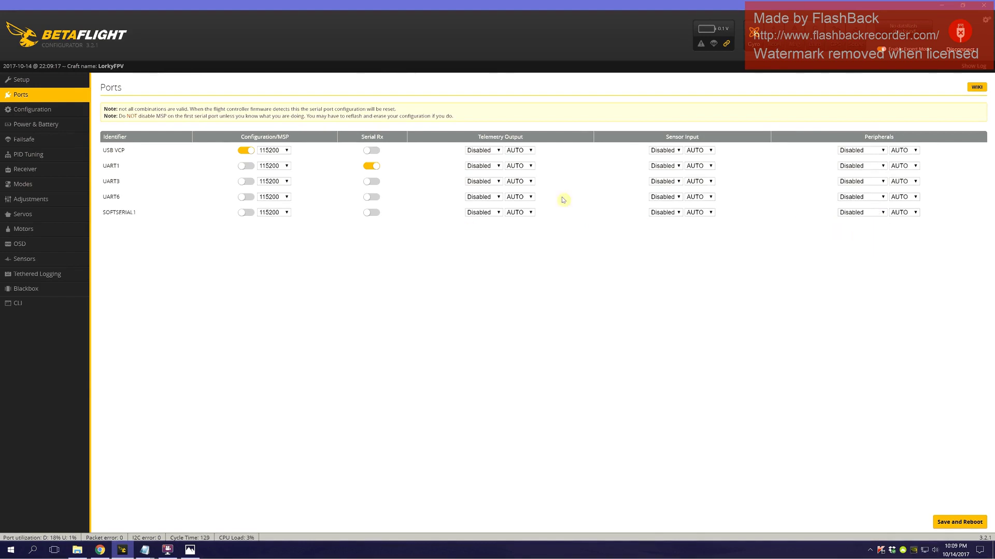
pyautogui.click(864, 214)
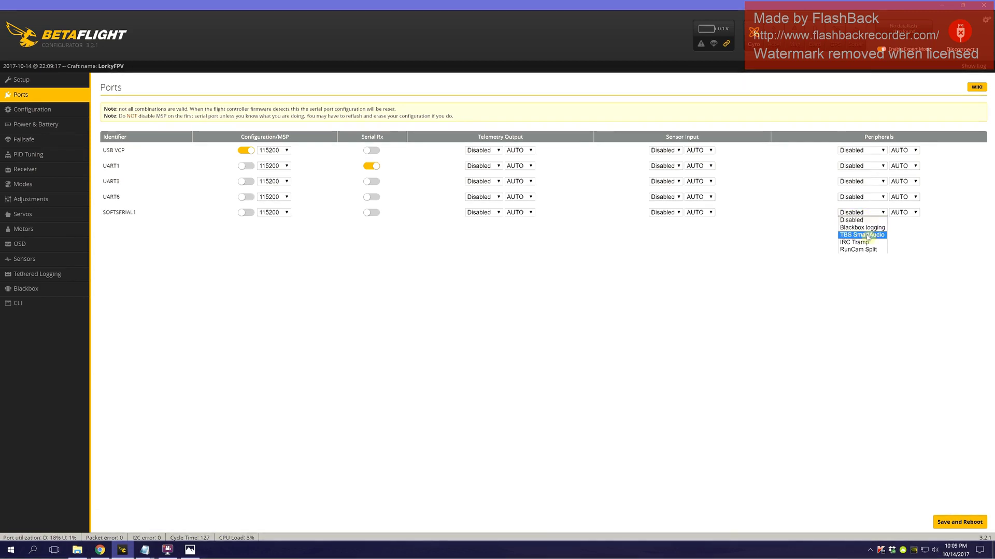
pyautogui.click(867, 236)
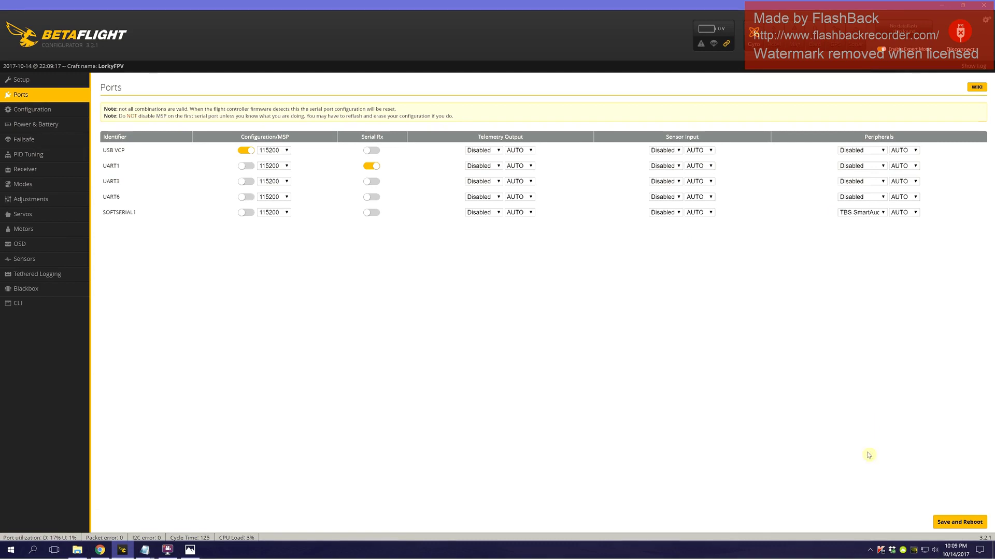
pyautogui.click(959, 522)
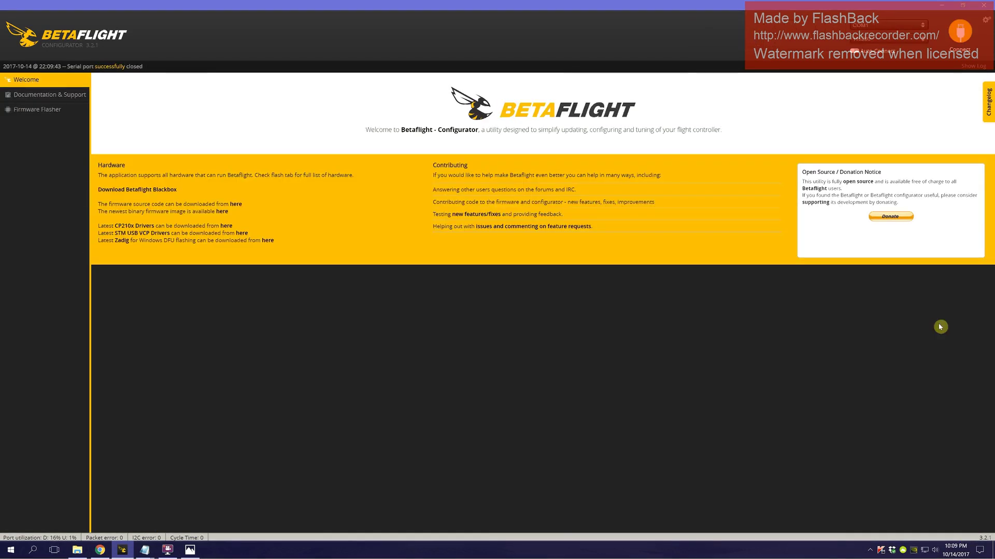